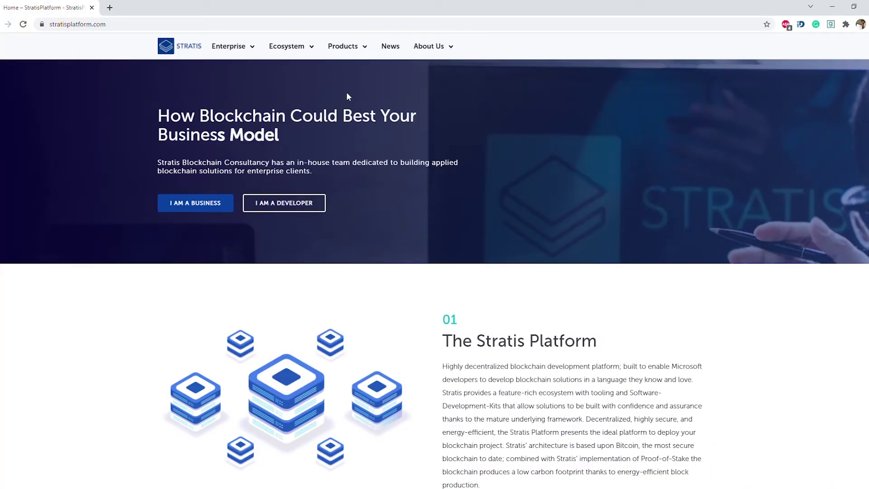
Go to the Wallets page through the Ecosystem menu on stratisplatform.com.
click(318, 56)
click(300, 189)
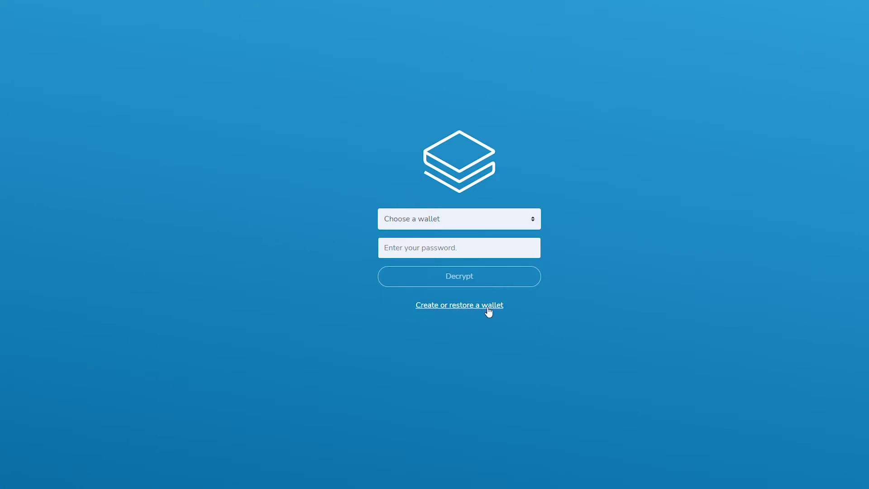
Start a new Strax wallet named Test and enter and confirm its password.
click(489, 306)
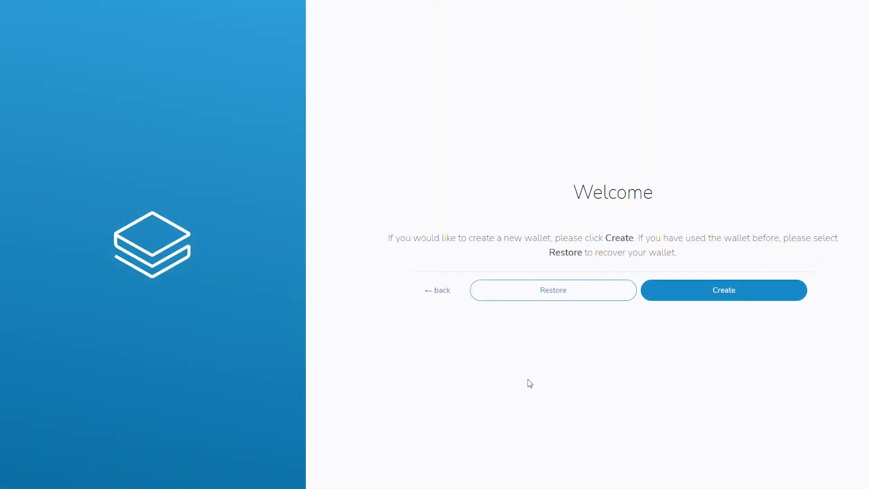
click(665, 291)
click(440, 90)
text(Test)
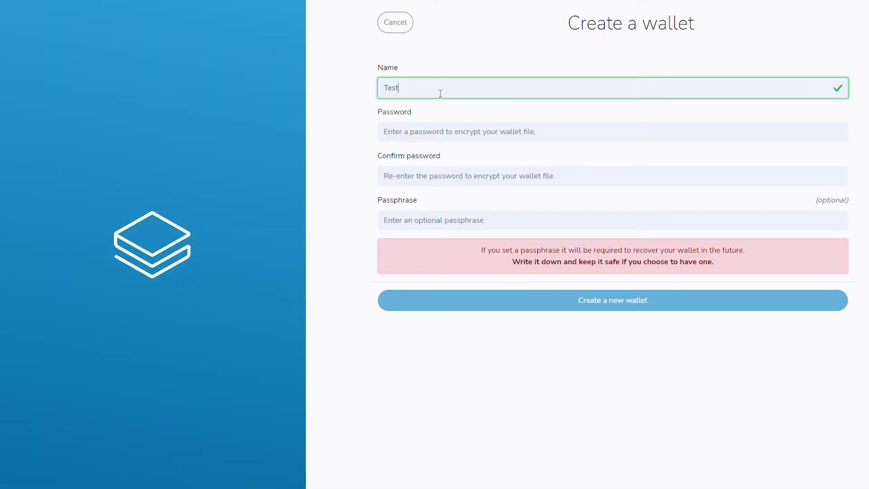
click(436, 136)
text(•••••••••)
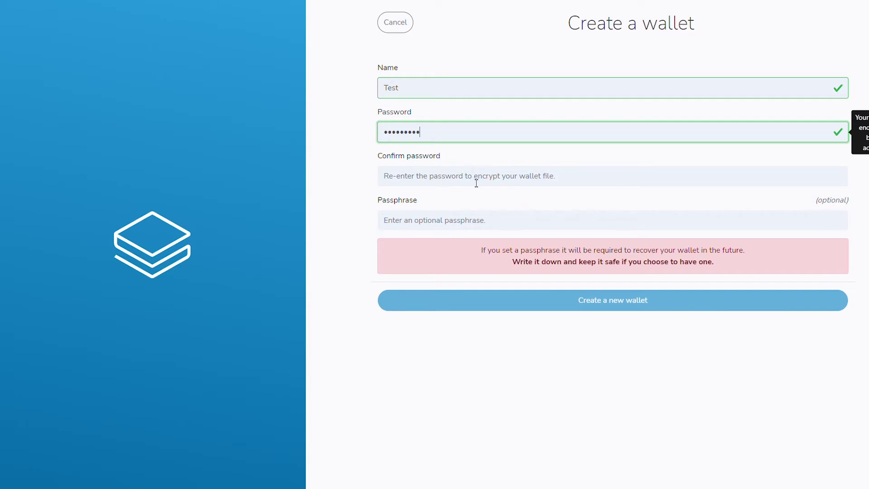
click(479, 181)
text(•••••••••)
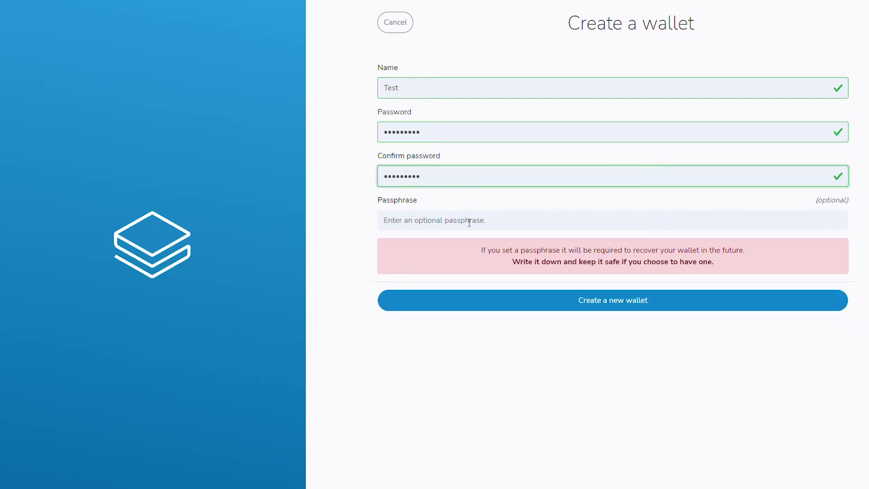
Add a matching passphrase and create the wallet to reveal its secret words.
click(470, 222)
text(••••••••)
click(447, 265)
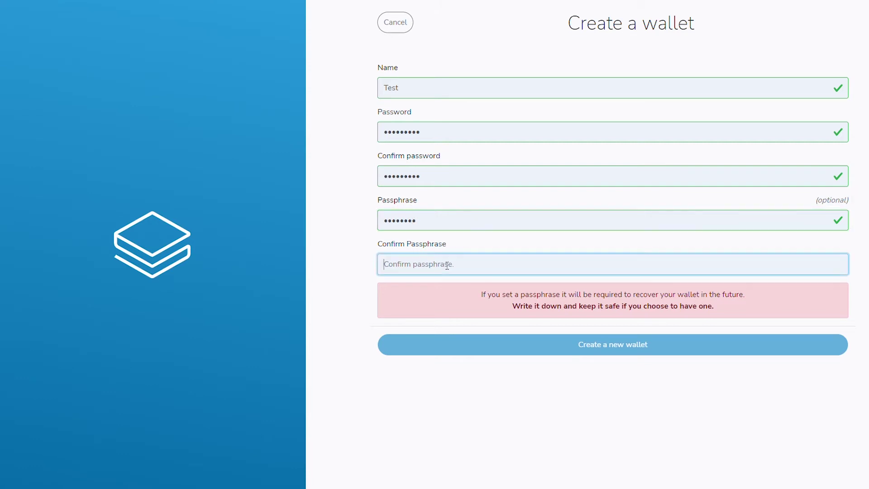
text(•••••••)
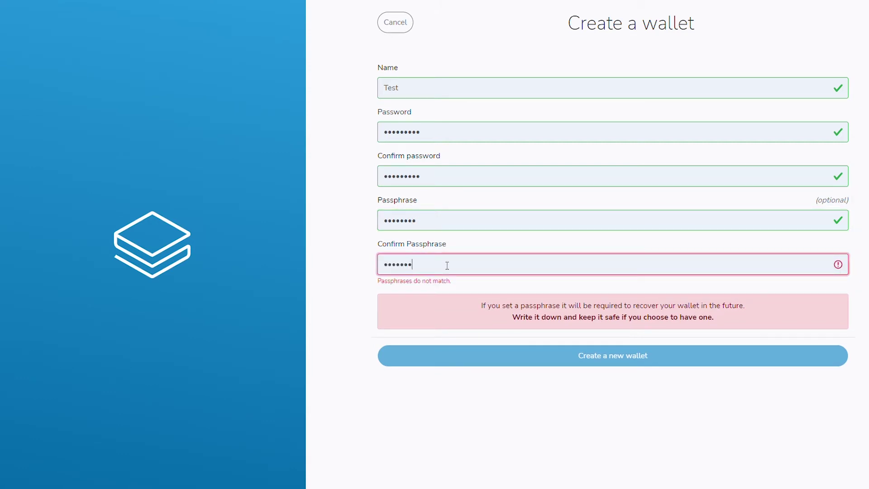
text(•)
click(553, 440)
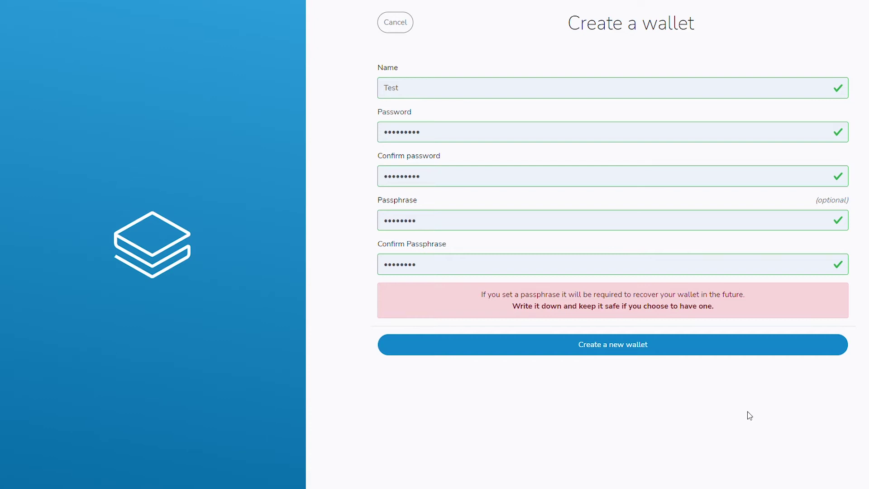
click(697, 351)
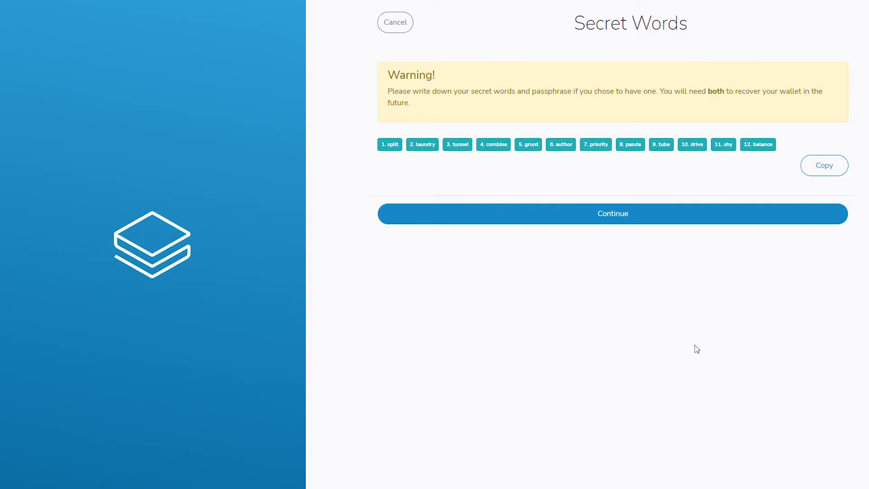
Copy the 12 secret words, then enter recovery words 1, 7 and 11 and confirm.
click(838, 167)
click(688, 218)
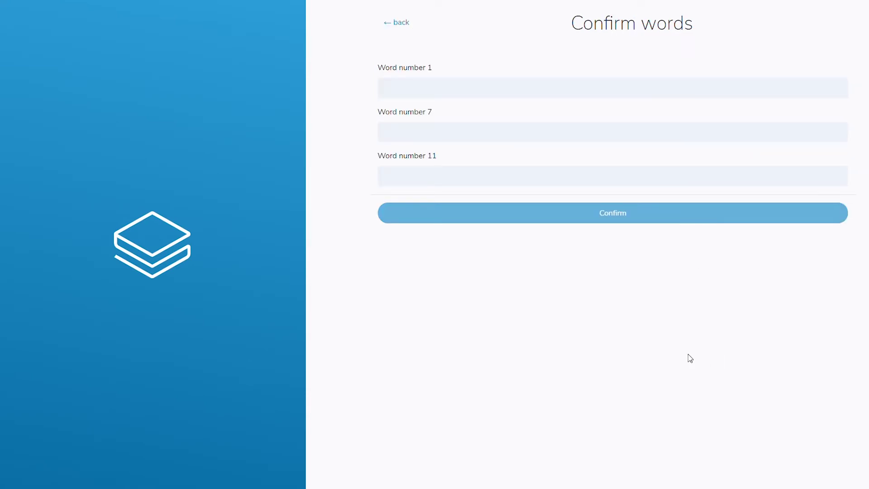
click(443, 96)
click(388, 129)
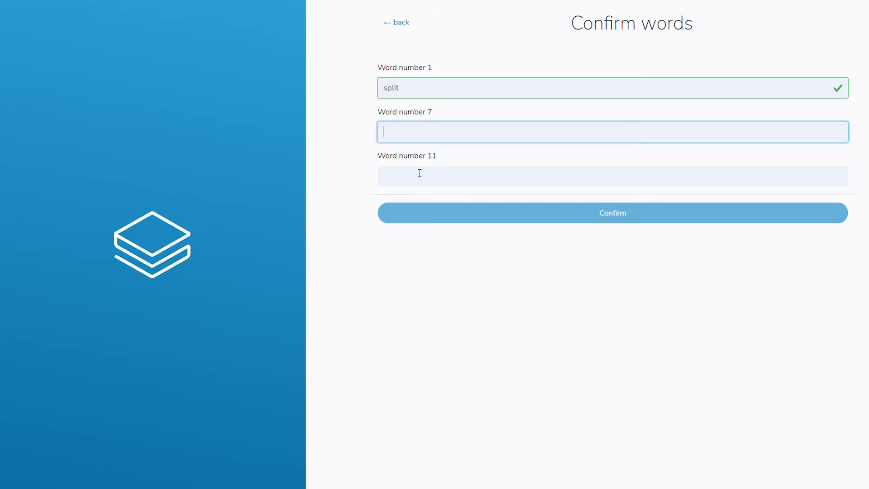
text(priority)
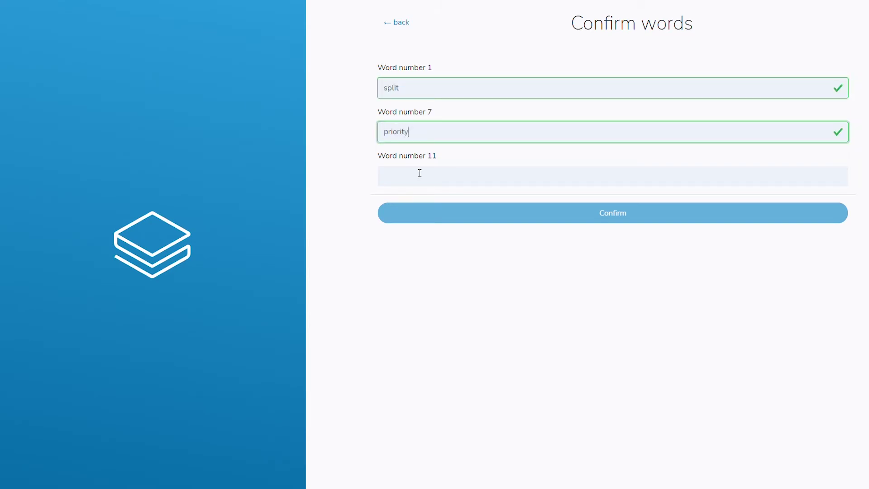
click(420, 173)
text(shy)
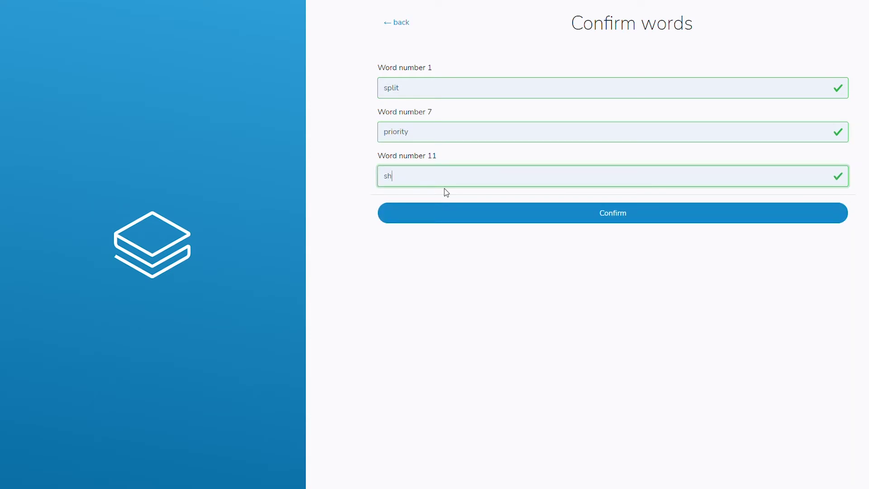
click(642, 213)
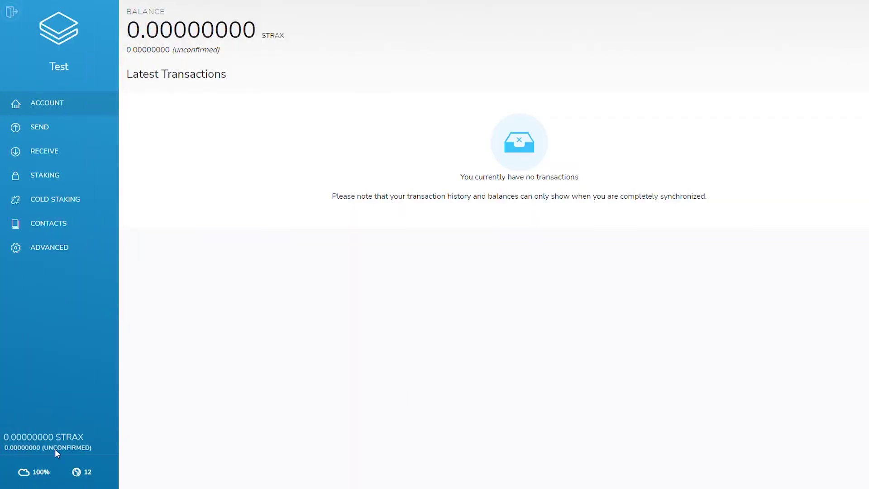
Open the Stratis Wallets page and scroll down to the Cirrus Core download section.
mouse_move(30, 474)
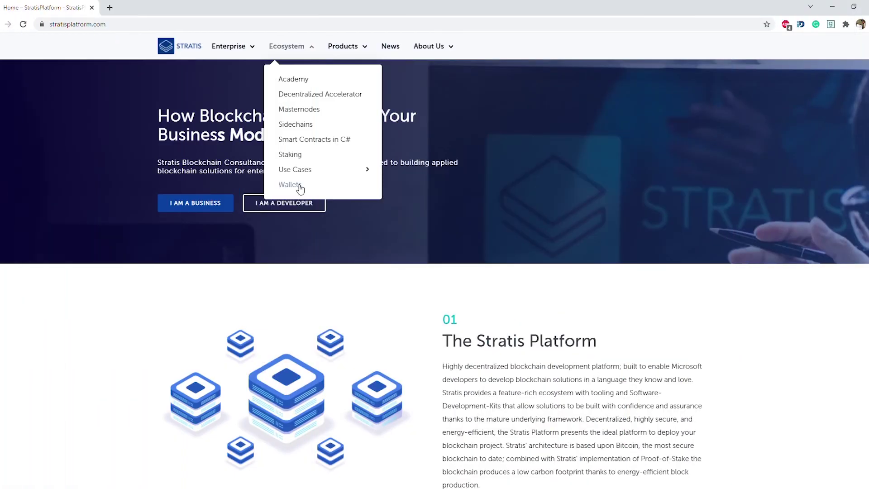
click(299, 188)
scroll(21, 279, down, 8)
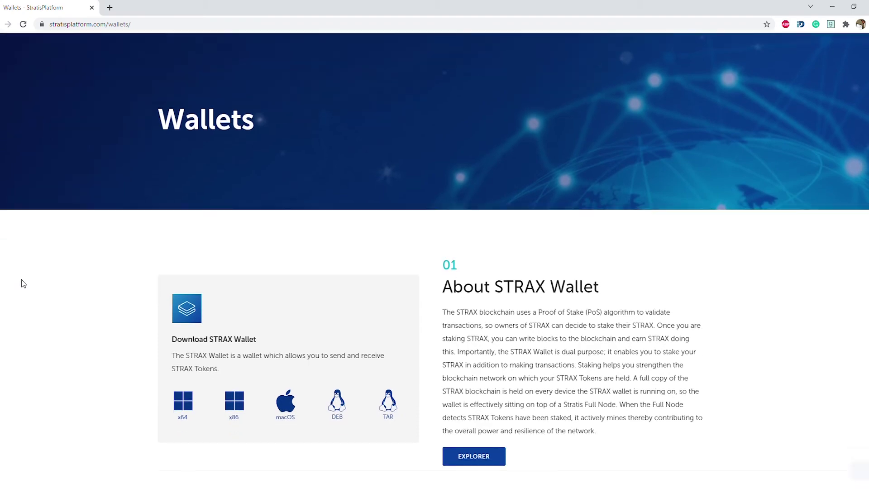
scroll(21, 284, down, 5)
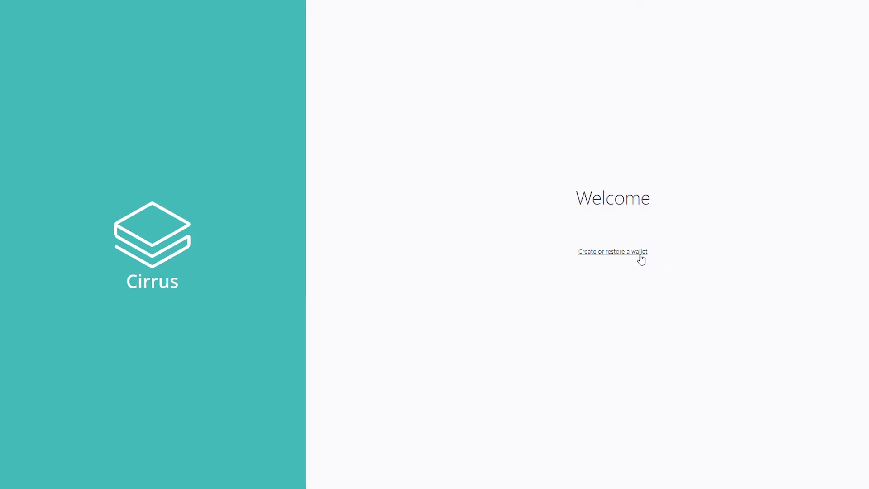
Start a new Cirrus wallet named Test and enter its password.
click(640, 253)
click(685, 292)
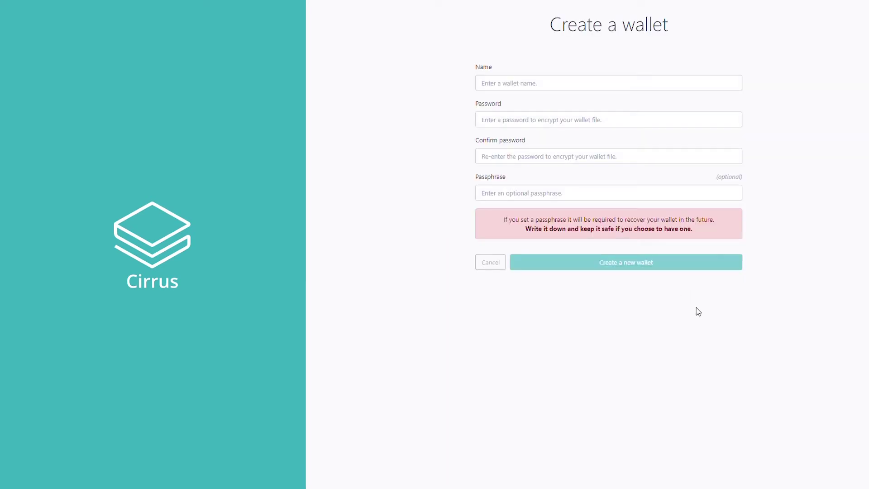
click(556, 86)
text(Test)
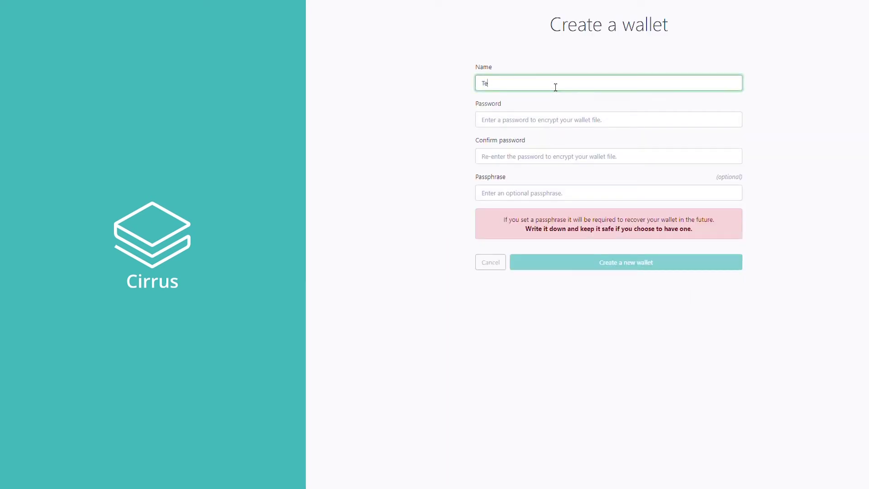
click(572, 120)
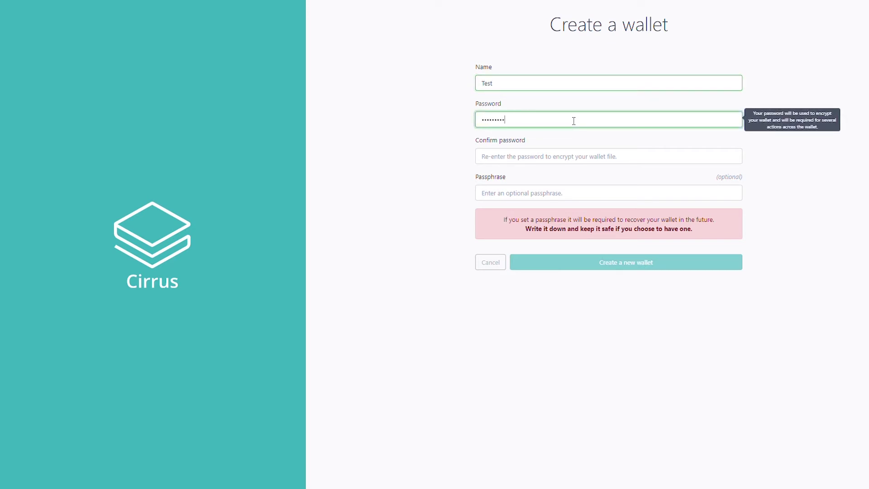
Confirm the password and enter a passphrase with its confirmation until they match.
click(561, 162)
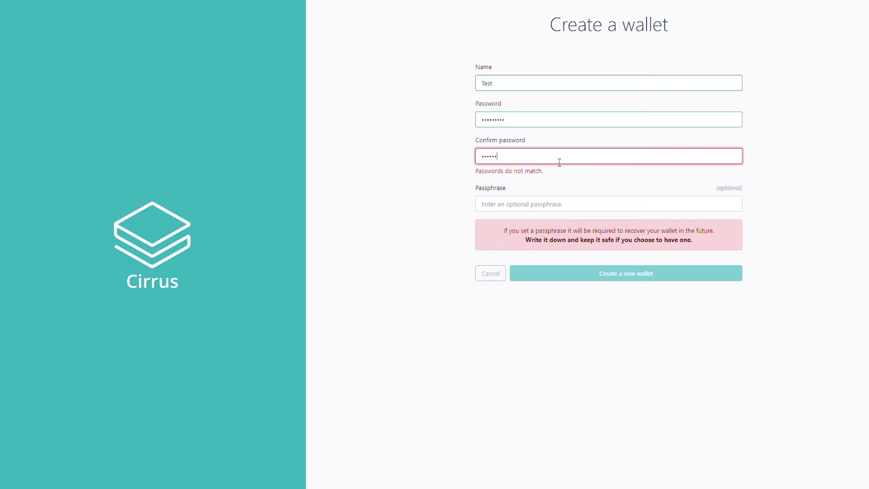
click(538, 202)
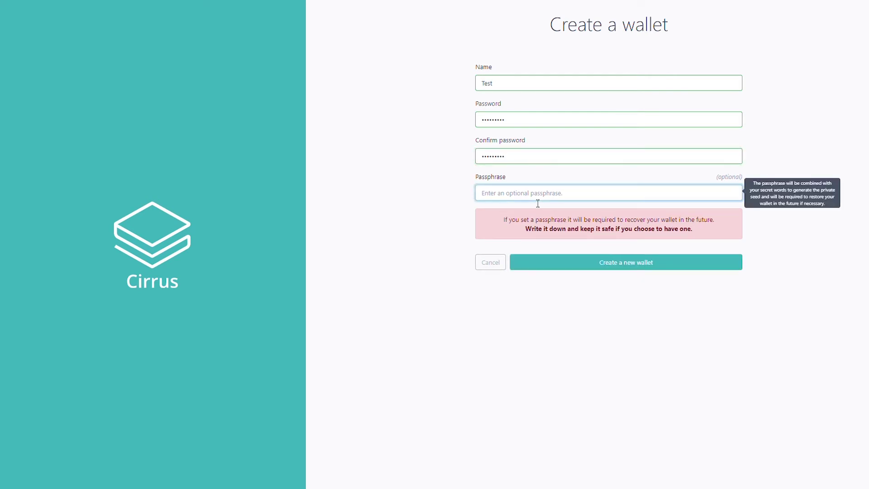
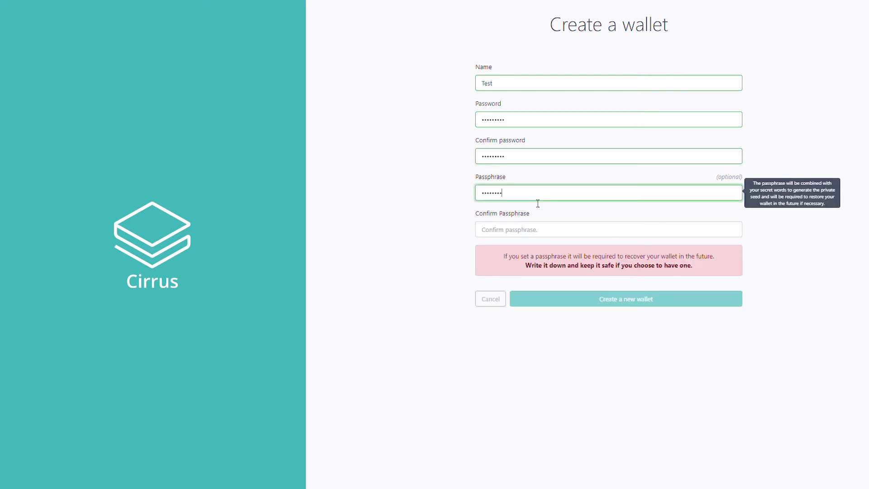
click(531, 229)
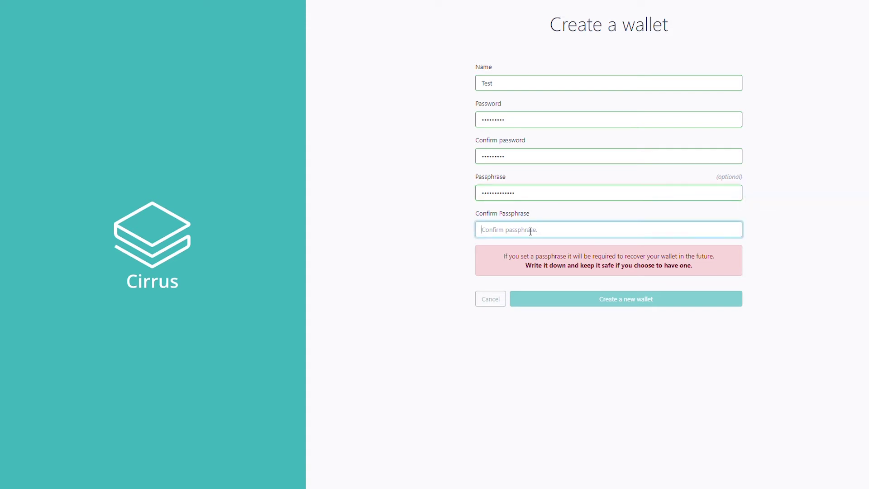
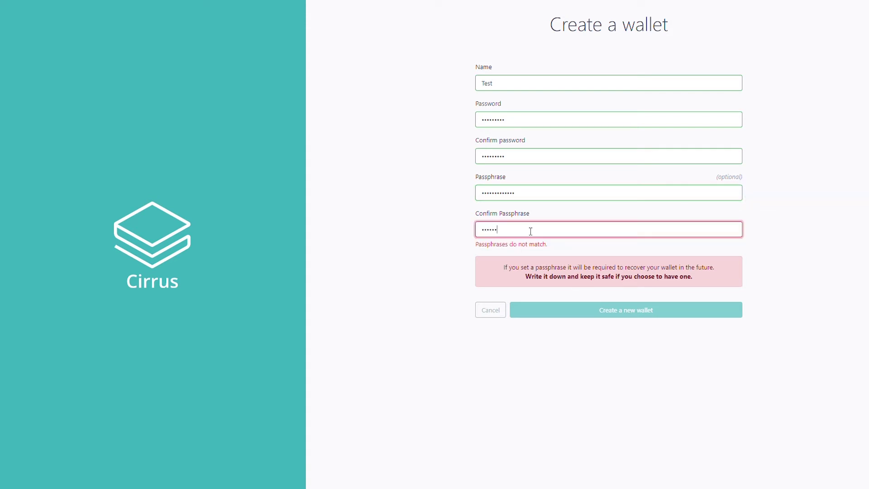
click(666, 338)
Create the Cirrus wallet and copy its 12 secret words.
click(655, 304)
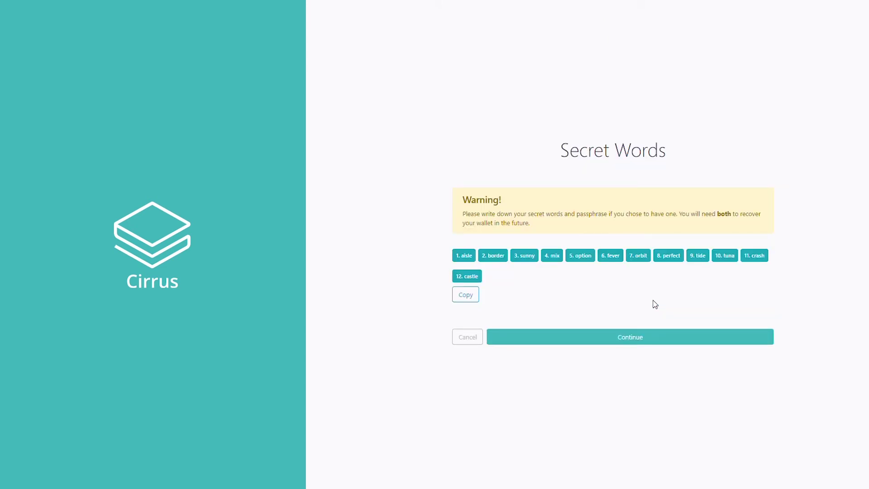
click(473, 298)
click(738, 340)
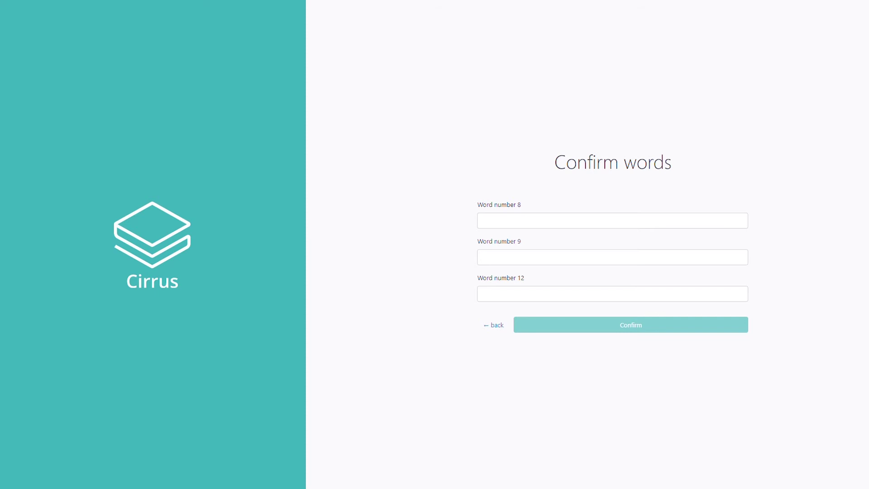
Enter recovery words 8, 9 and 12 and confirm to finish wallet setup.
click(521, 221)
text(perfect)
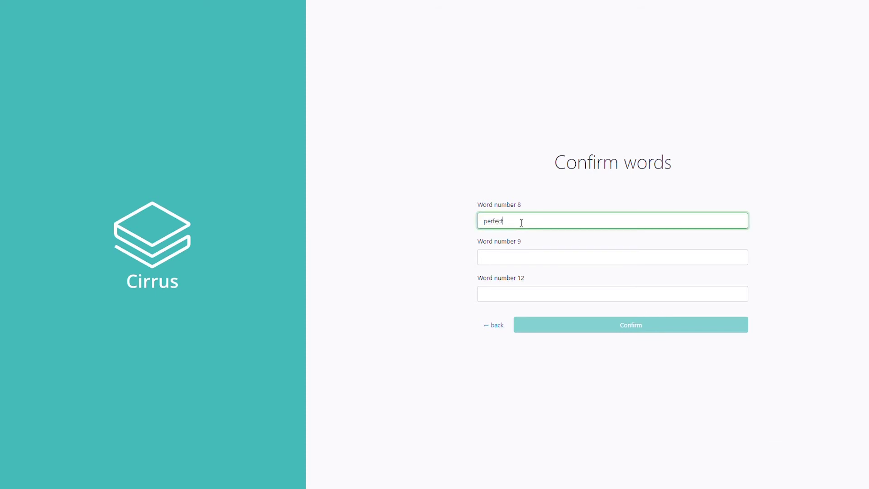
click(538, 257)
text(tide)
key(Tab)
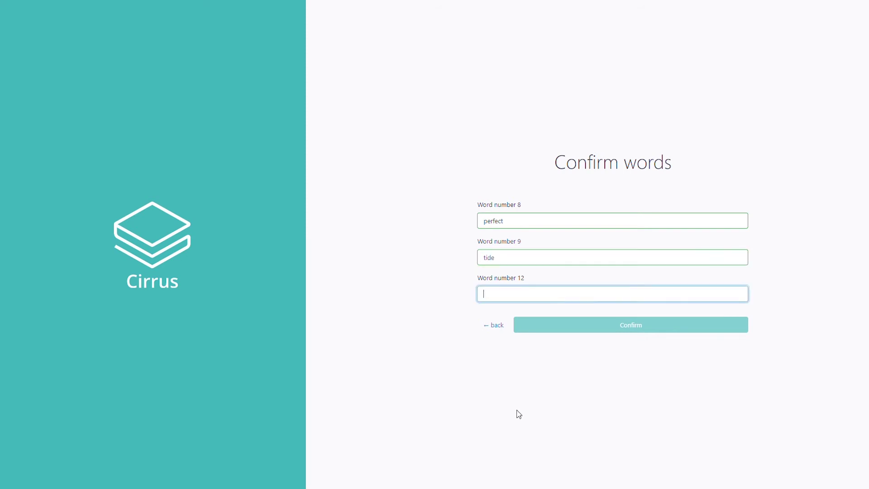
text(castle)
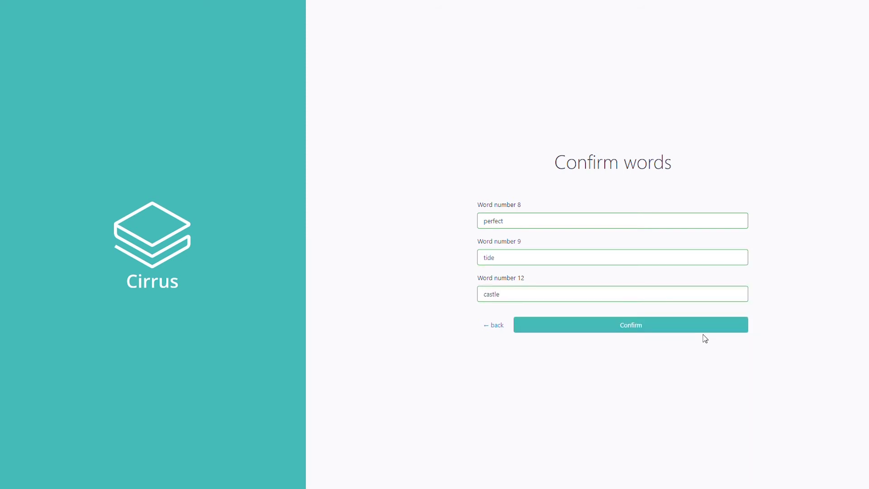
click(703, 327)
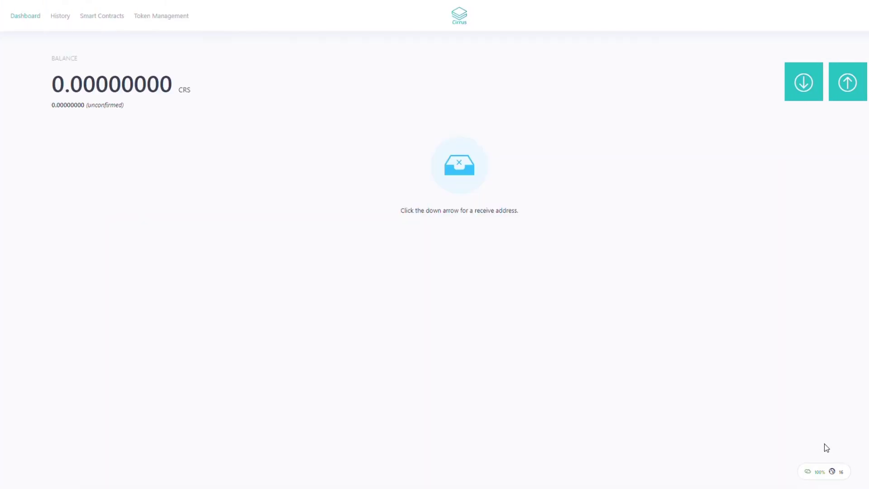
Copy the Cirrus wallet's receive address from the Receive dialog.
mouse_move(824, 472)
click(800, 83)
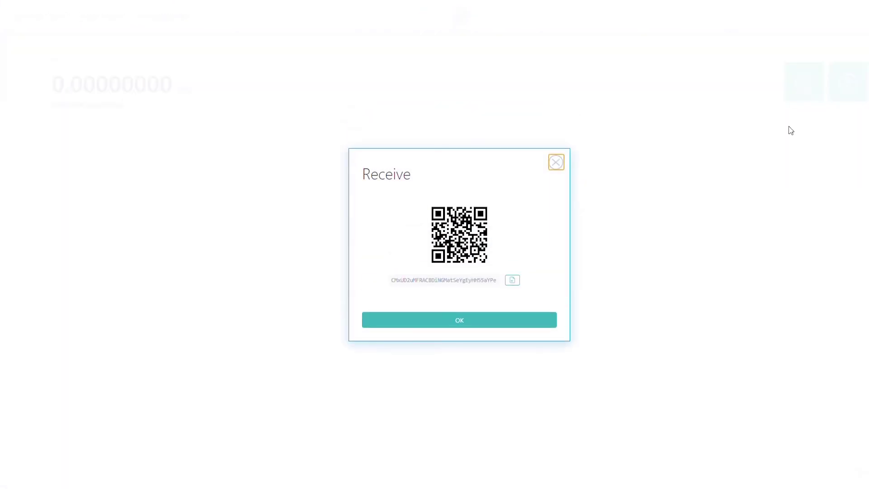
click(513, 280)
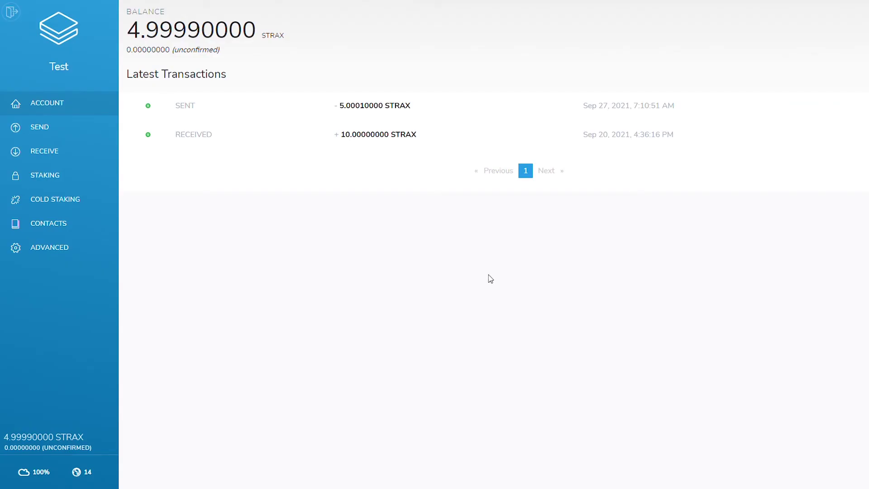
Set up a Cirrus-mode send of 4 STRAX with Cirrus Sidechain as destination network.
click(68, 137)
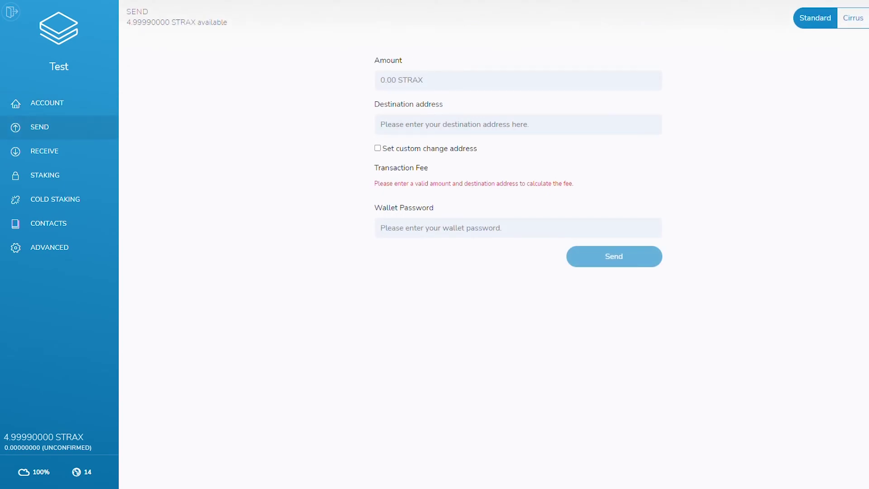
click(860, 23)
click(421, 85)
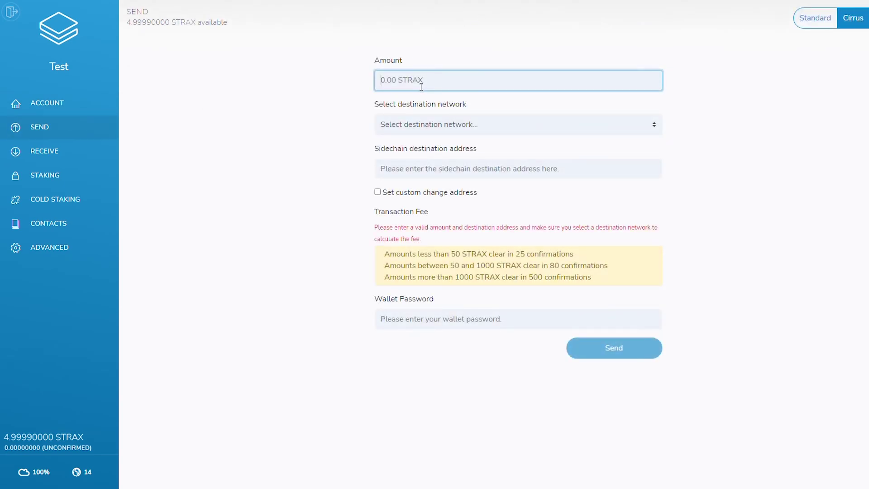
text(4)
click(515, 128)
click(446, 157)
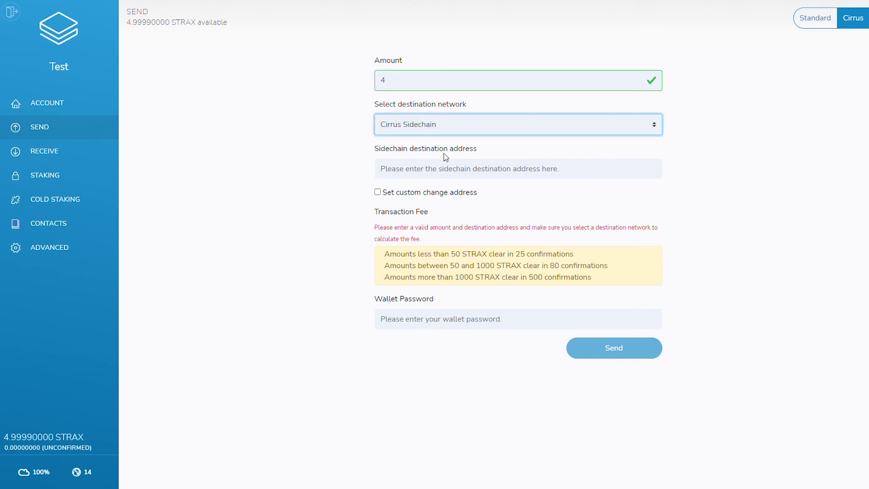
Paste the Cirrus receive address, enter the wallet password and submit the transfer.
click(422, 174)
key(ctrl+v)
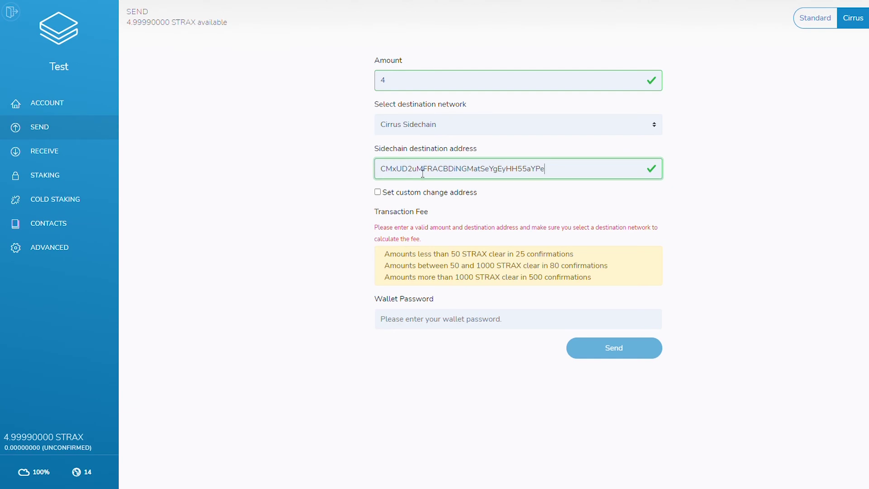
click(722, 254)
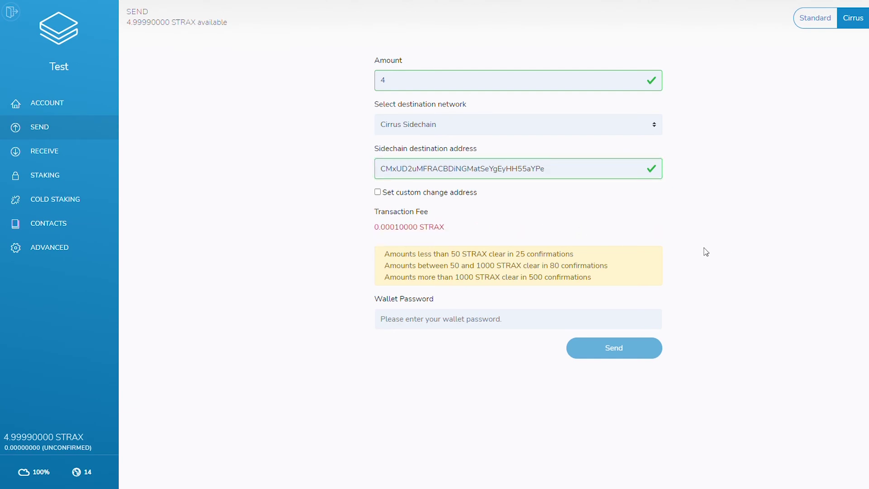
click(473, 325)
text(********)
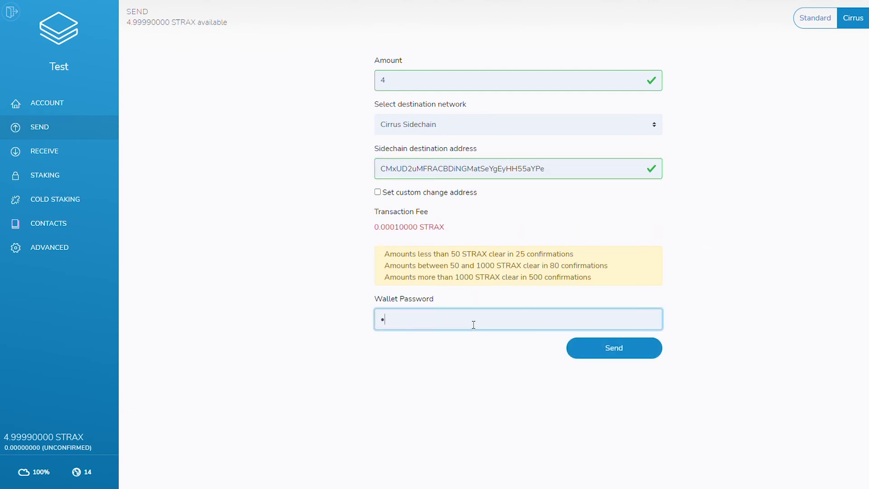
text(**)
click(639, 350)
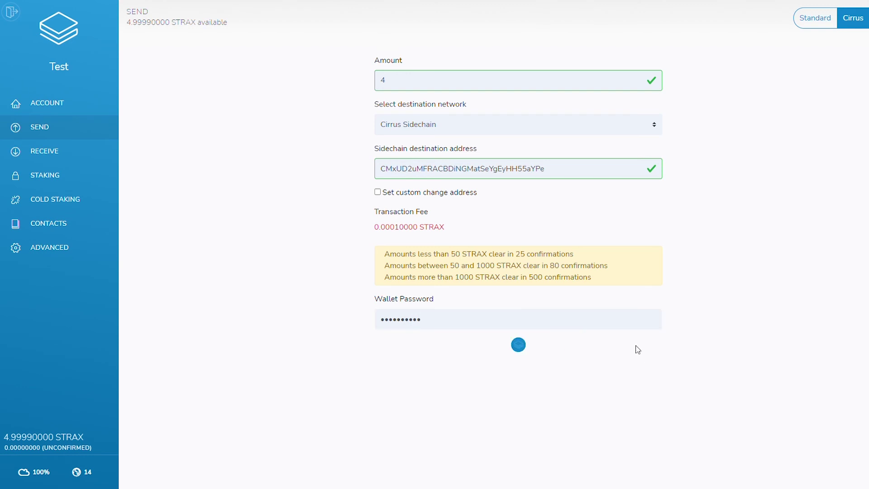